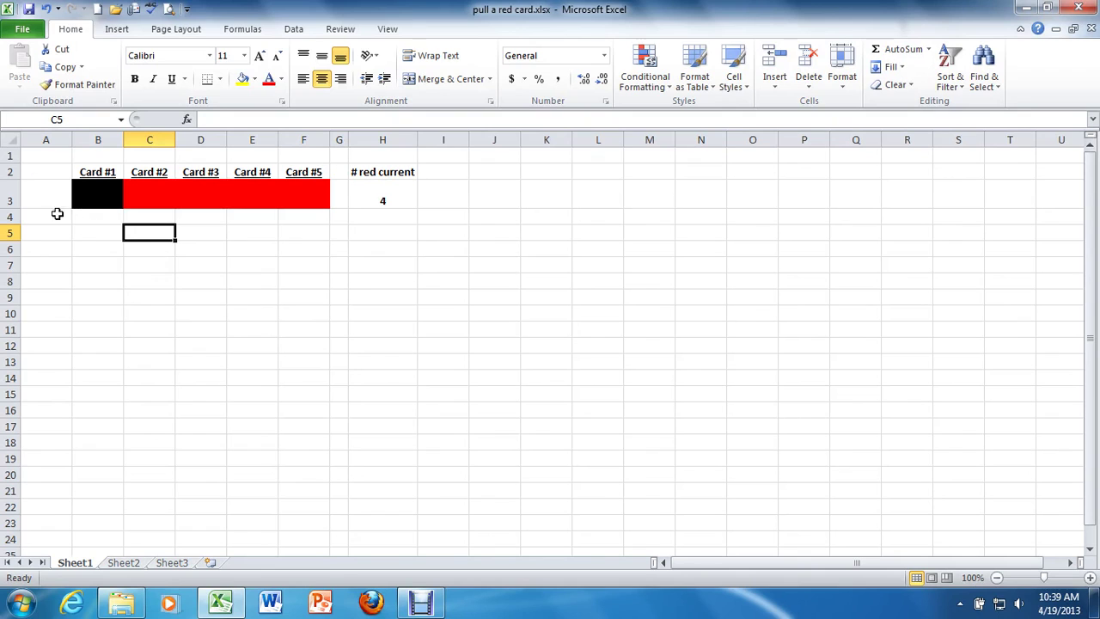
- Shrink row 3, which holds the red and black card strip, to standard height
{"action": "left_click_drag", "start_coordinate": [16, 208], "coordinate": [16, 197]}
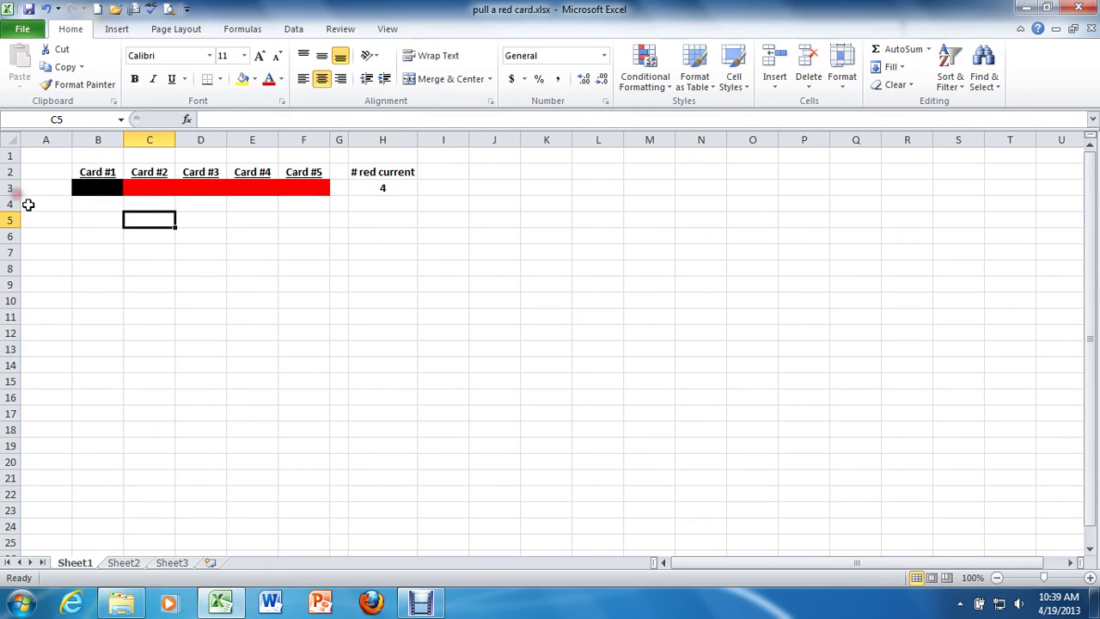
- Enter '# red cards' in C6 and autofit column C to fit it
{"action": "left_click", "coordinate": [154, 252]}
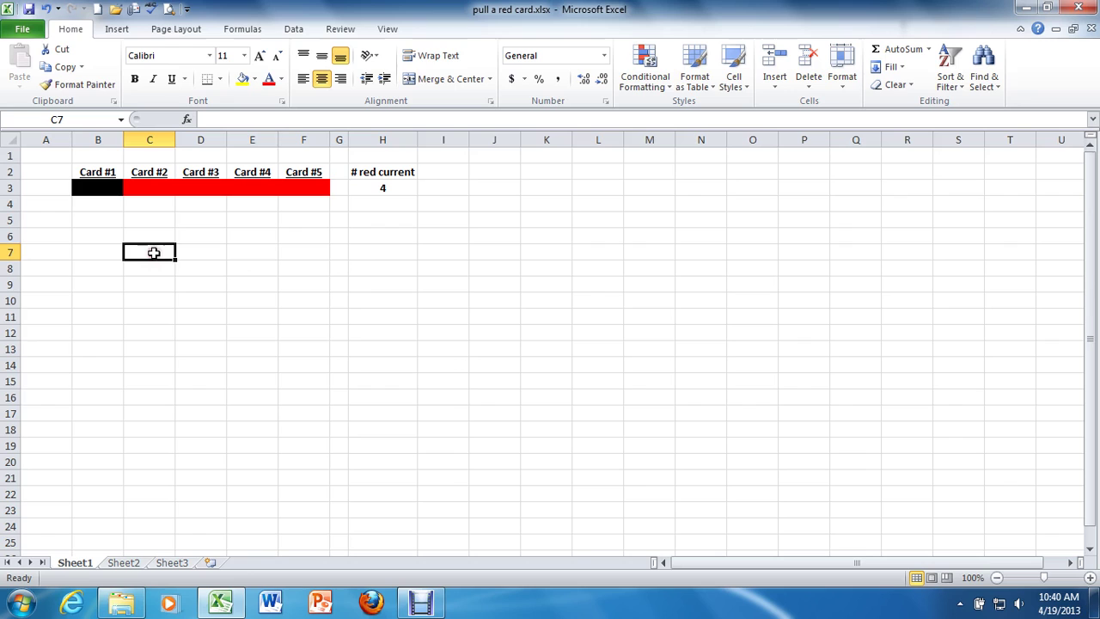
{"action": "left_click", "coordinate": [147, 237]}
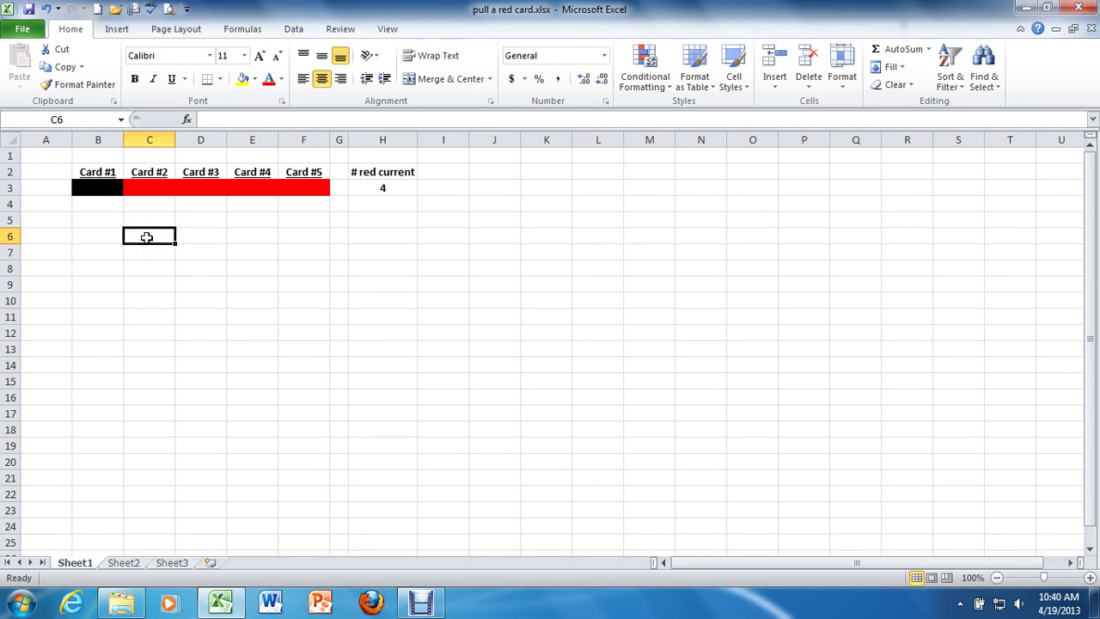
{"action": "type", "text": "# red"}
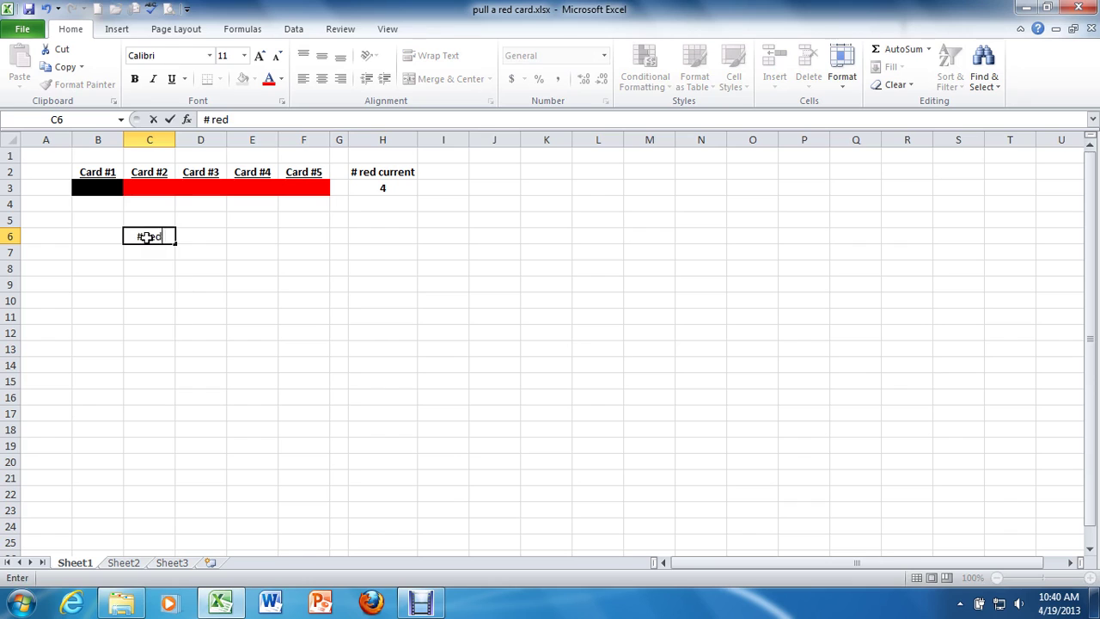
{"action": "type", "text": " cards"}
{"action": "key", "text": "Return"}
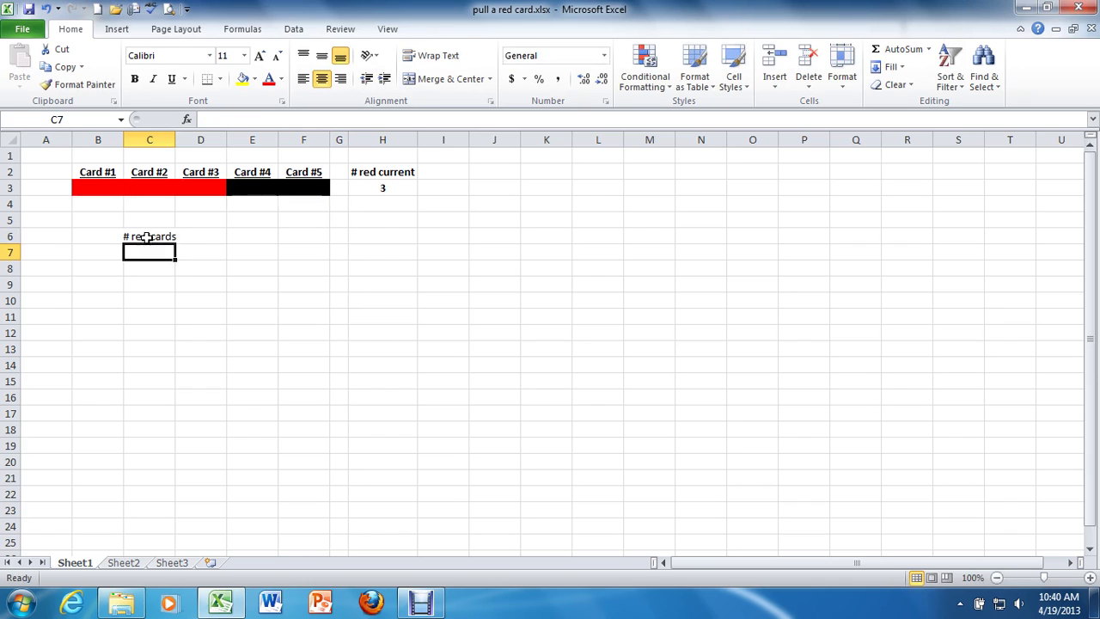
{"action": "double_click", "coordinate": [175, 140]}
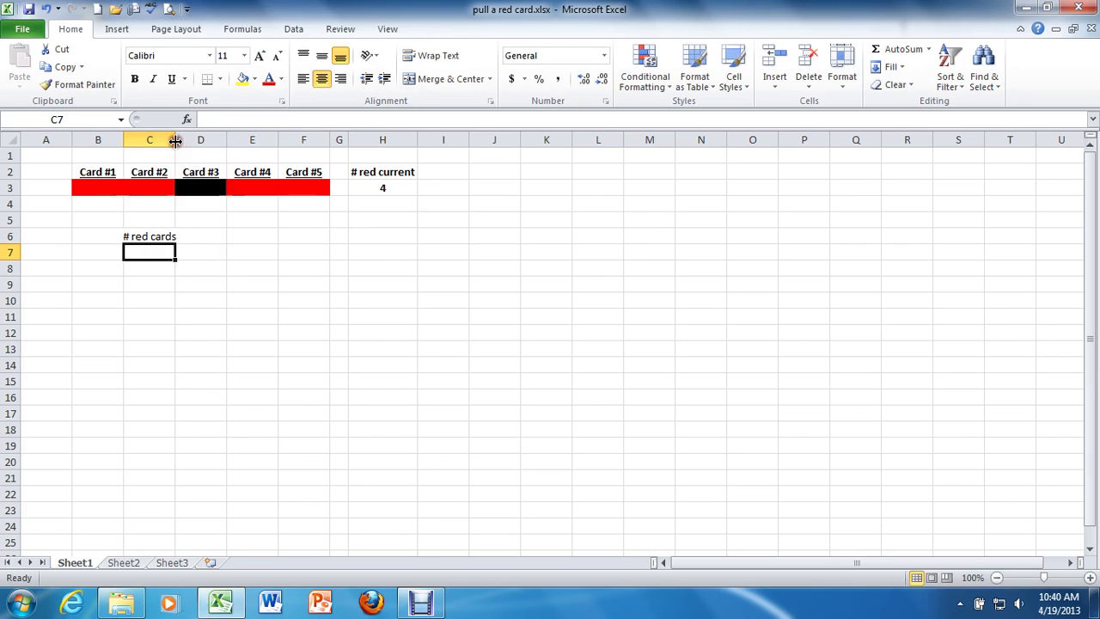
- Enter 'current' in D6 as the second header, then select C7
{"action": "left_click", "coordinate": [203, 233]}
{"action": "type", "text": "current"}
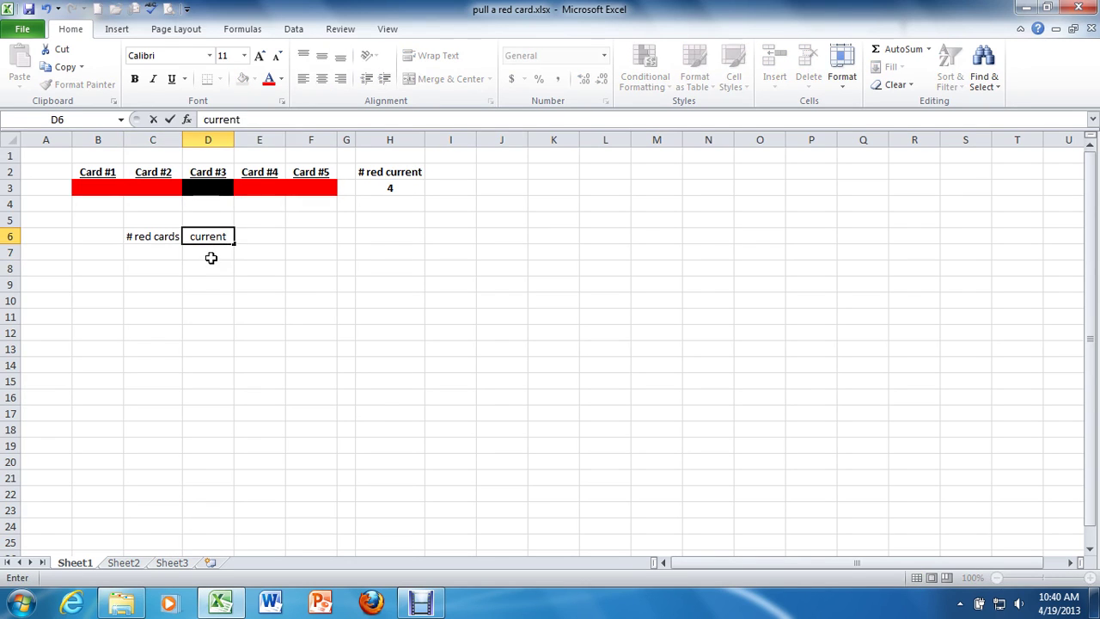
{"action": "key", "text": "Return"}
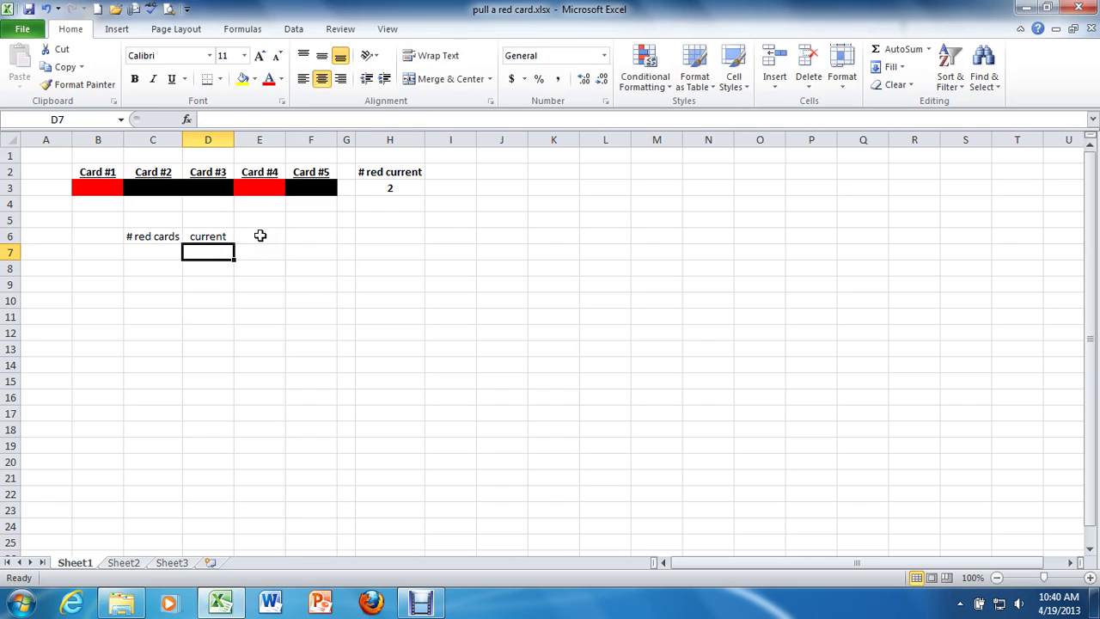
{"action": "left_click", "coordinate": [164, 248]}
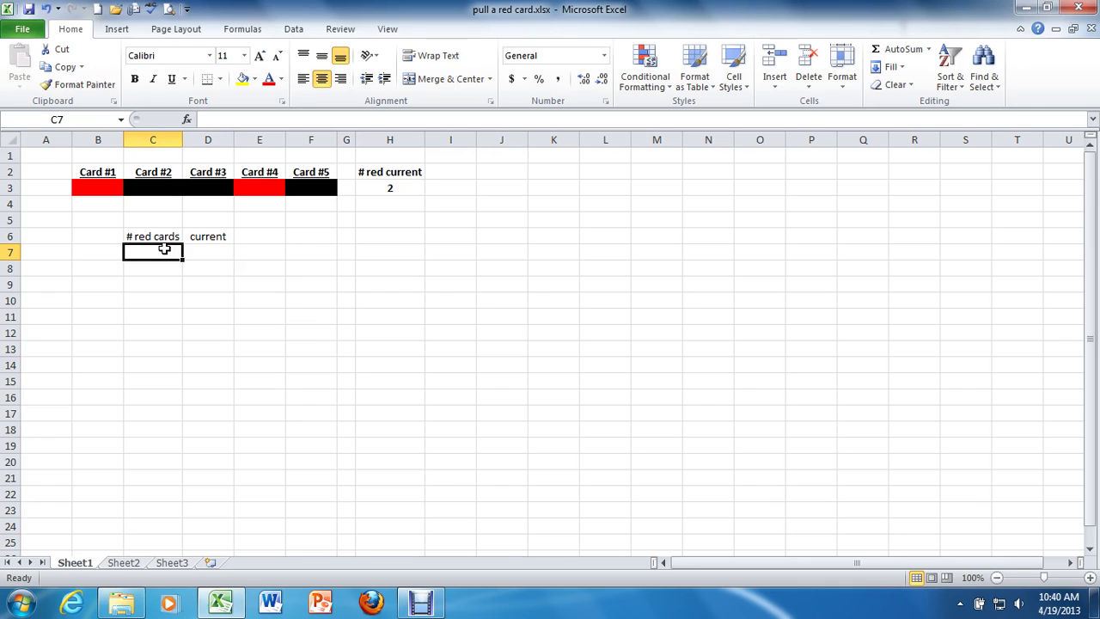
- Fill C7:C12 with the red-card counts 0, 1, 2, 3, 4, 5, then select D7
{"action": "type", "text": "0"}
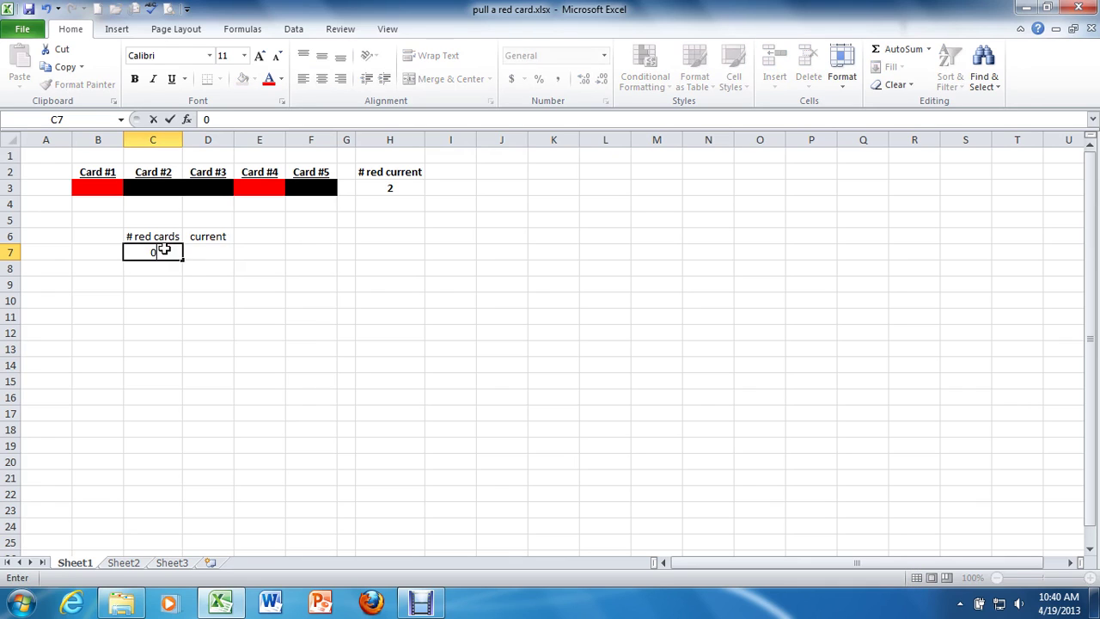
{"action": "key", "text": "Return"}
{"action": "type", "text": "1"}
{"action": "key", "text": "Return"}
{"action": "type", "text": "2"}
{"action": "key", "text": "Return"}
{"action": "type", "text": "3"}
{"action": "key", "text": "Return"}
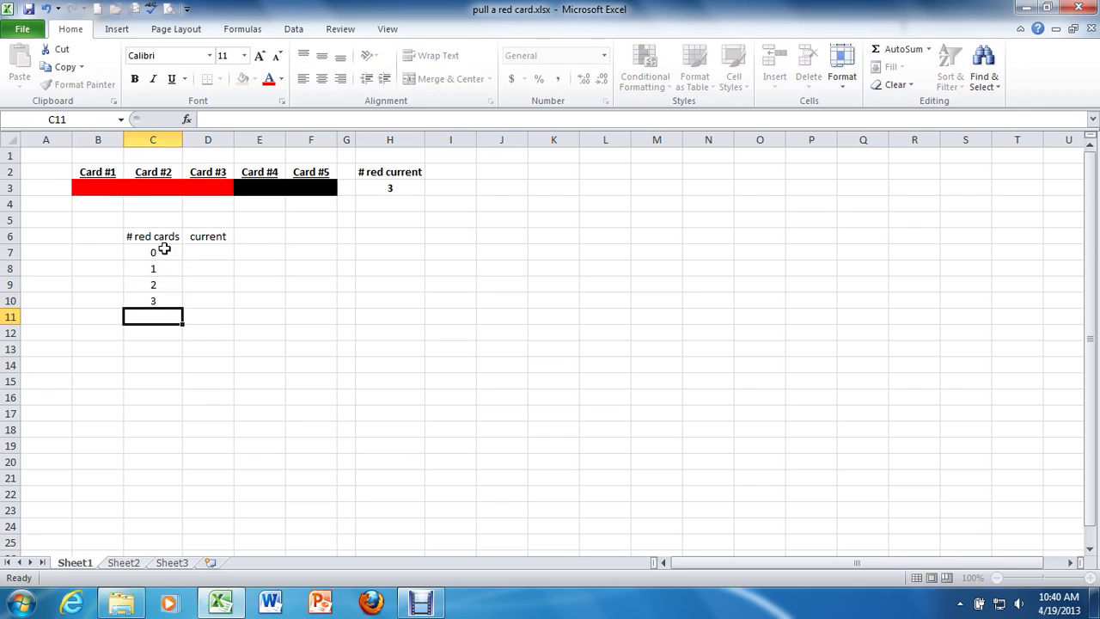
{"action": "type", "text": "4"}
{"action": "key", "text": "Return"}
{"action": "type", "text": "5"}
{"action": "key", "text": "Return"}
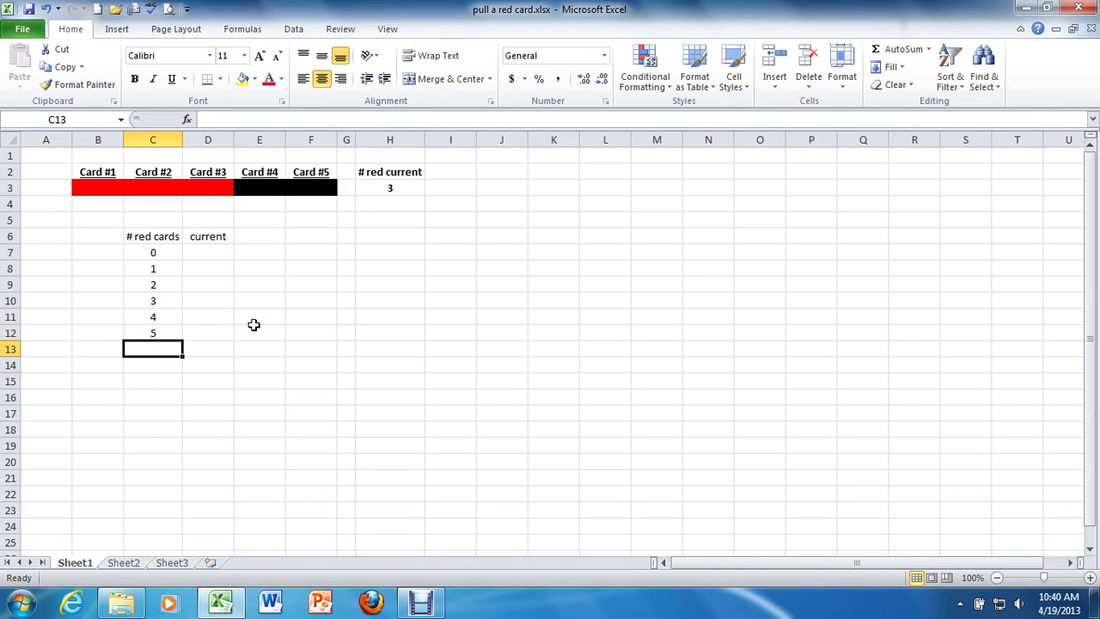
{"action": "left_click", "coordinate": [198, 254]}
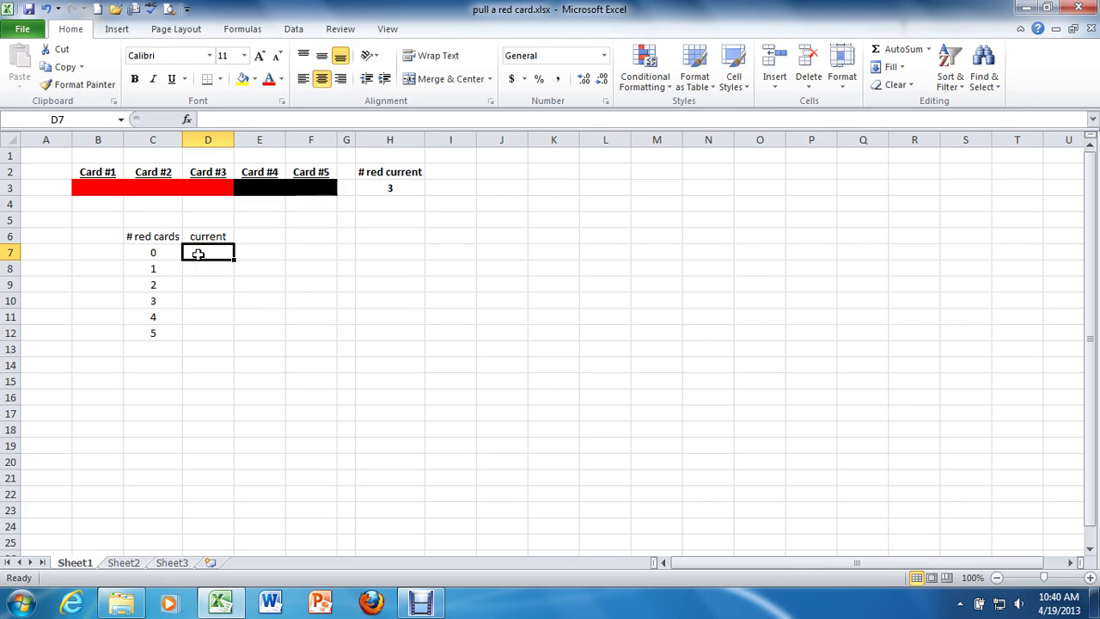
- Enter =countif(H3,C7) in D7 to count draws matching 0 red cards
{"action": "type", "text": "="}
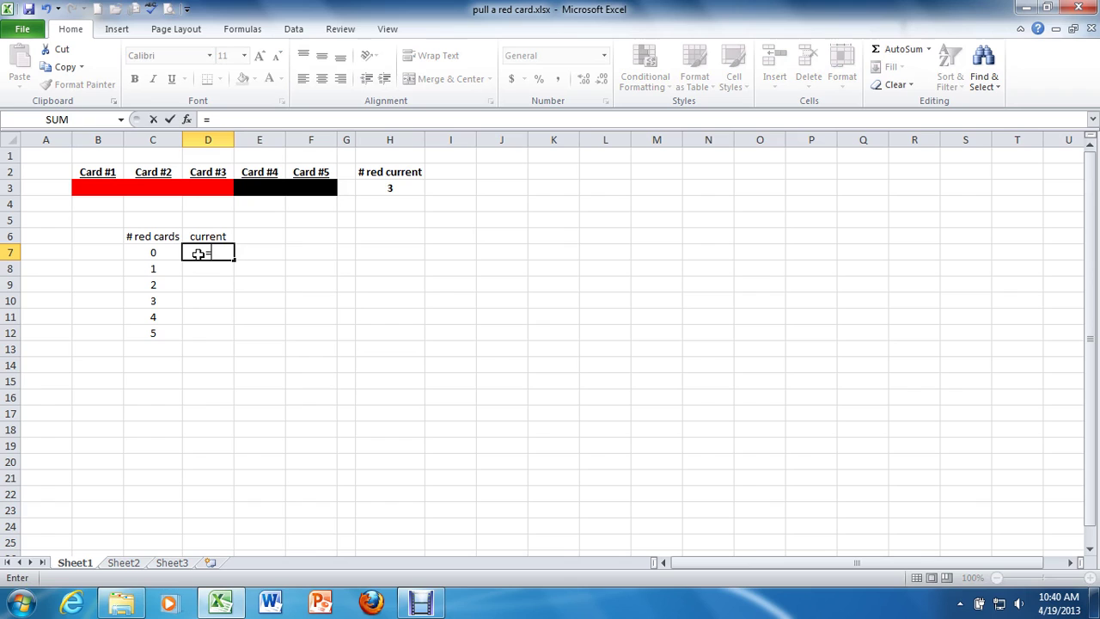
{"action": "type", "text": "countif"}
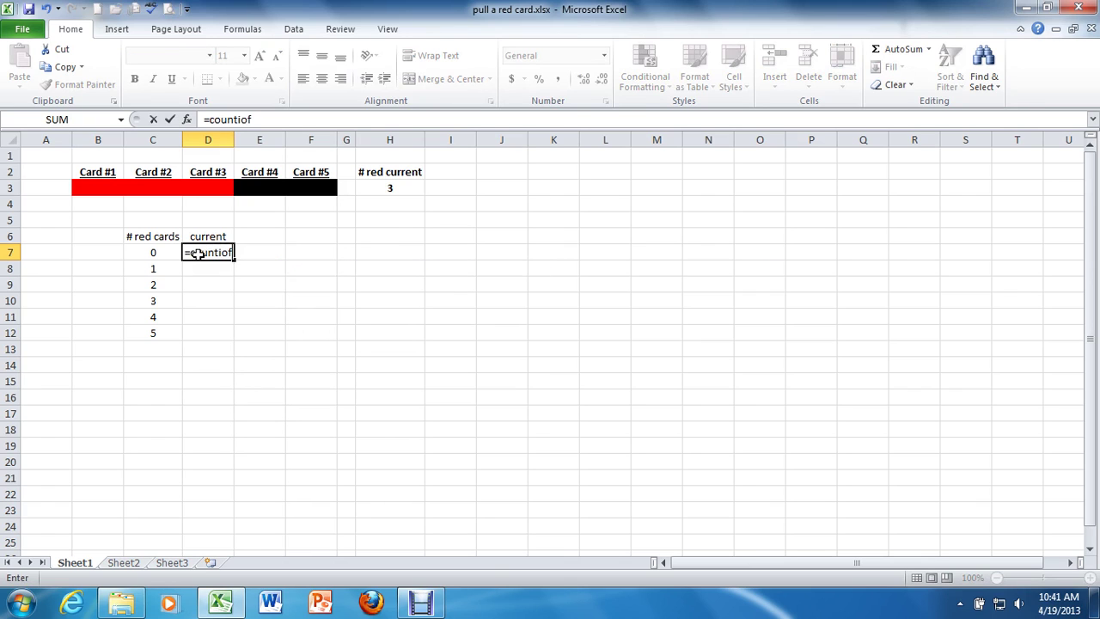
{"action": "type", "text": "("}
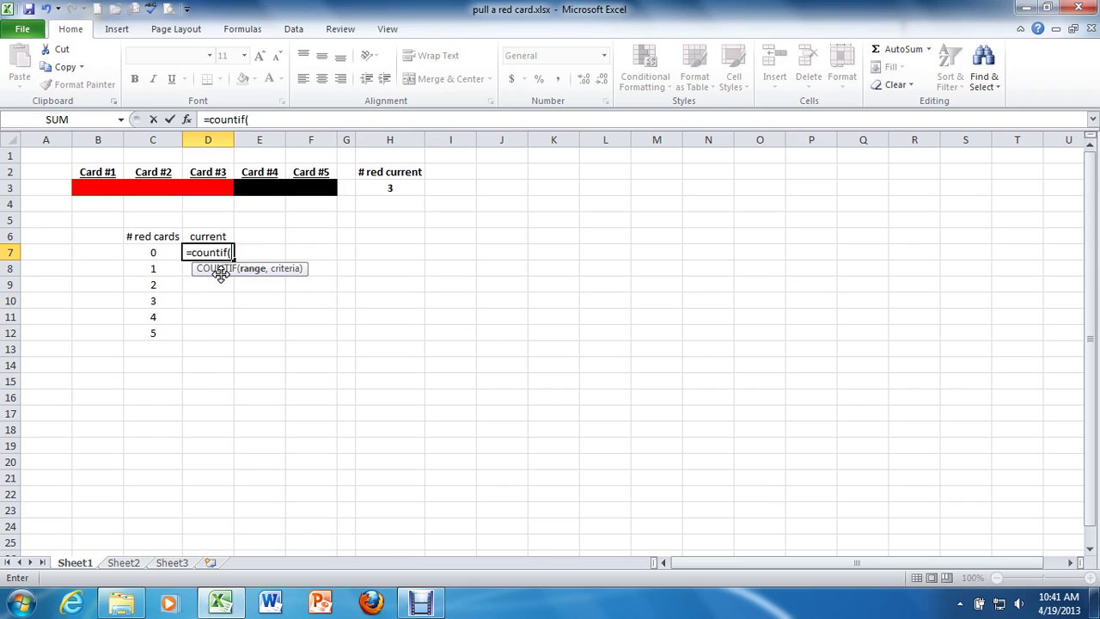
{"action": "left_click", "coordinate": [378, 185]}
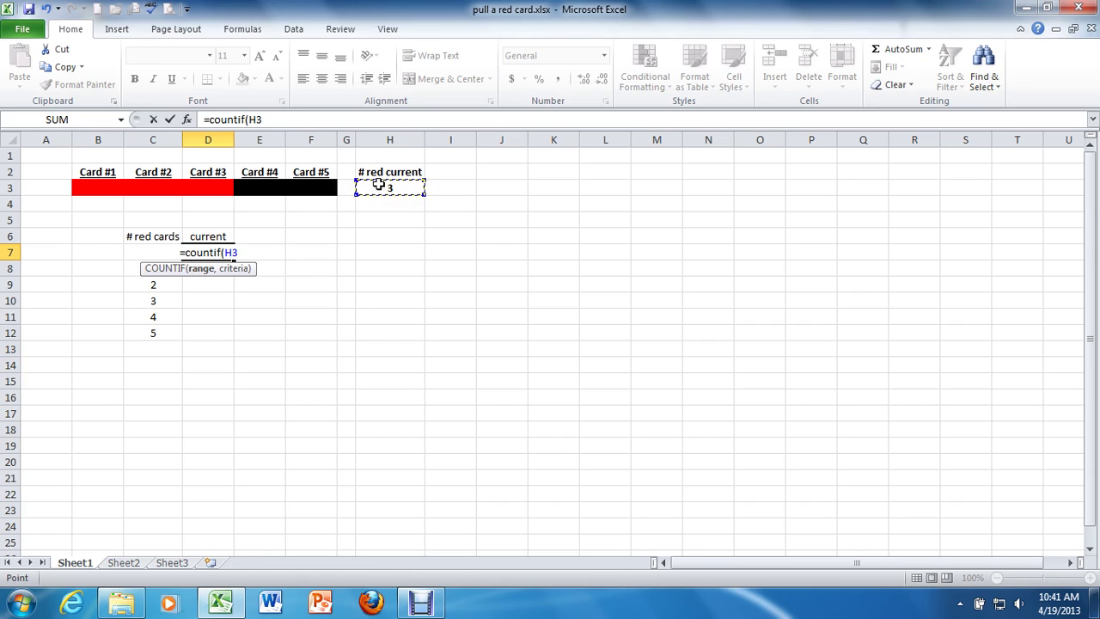
{"action": "type", "text": ","}
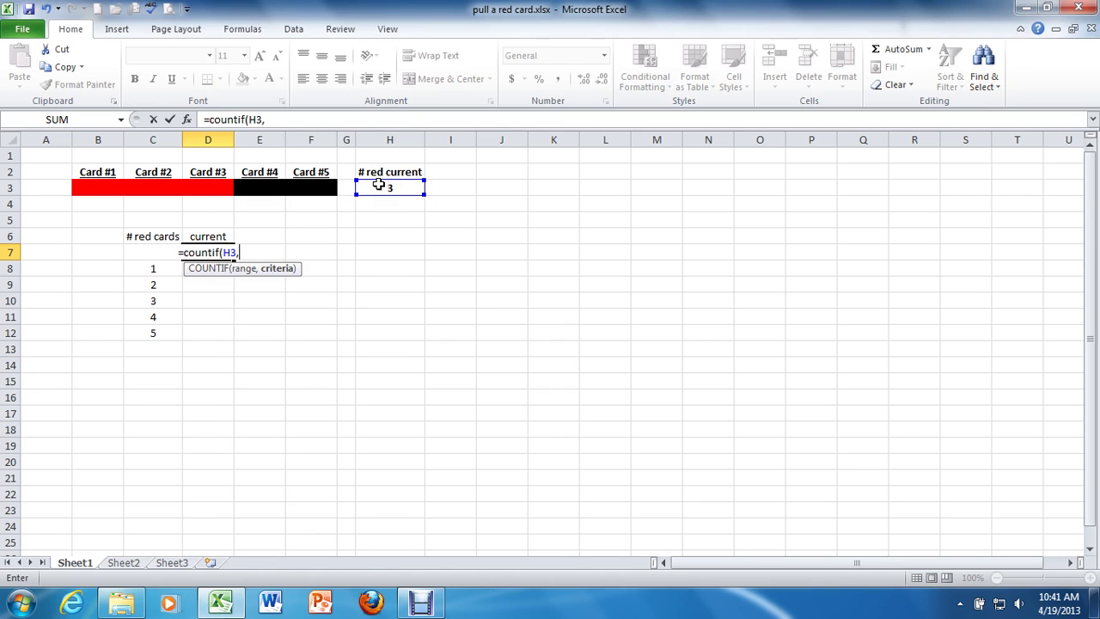
{"action": "type", "text": "C7)"}
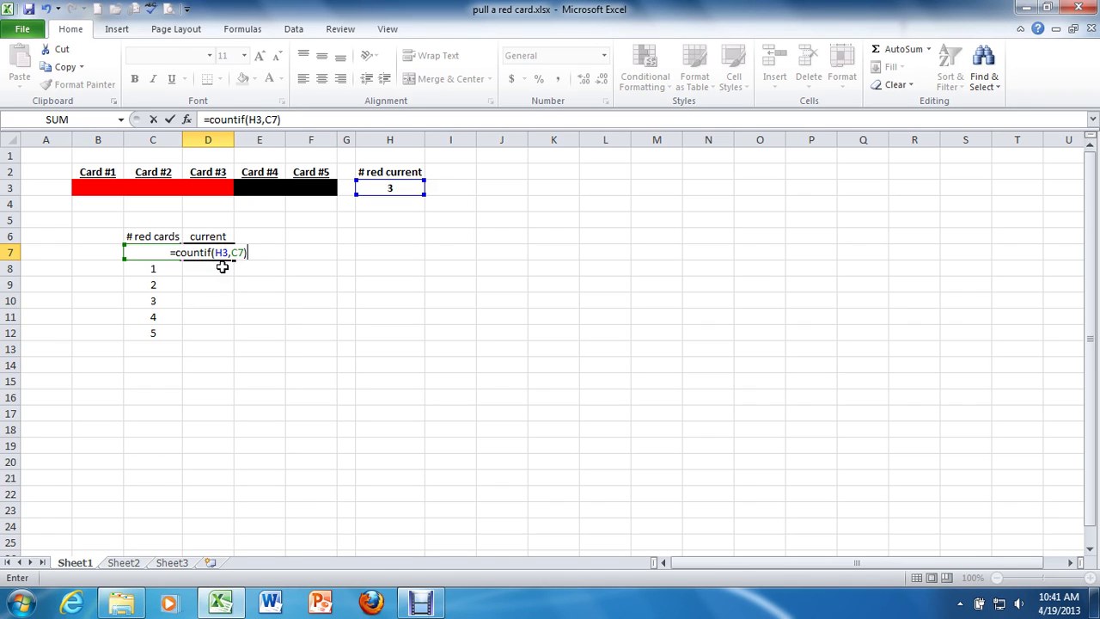
{"action": "key", "text": "Return"}
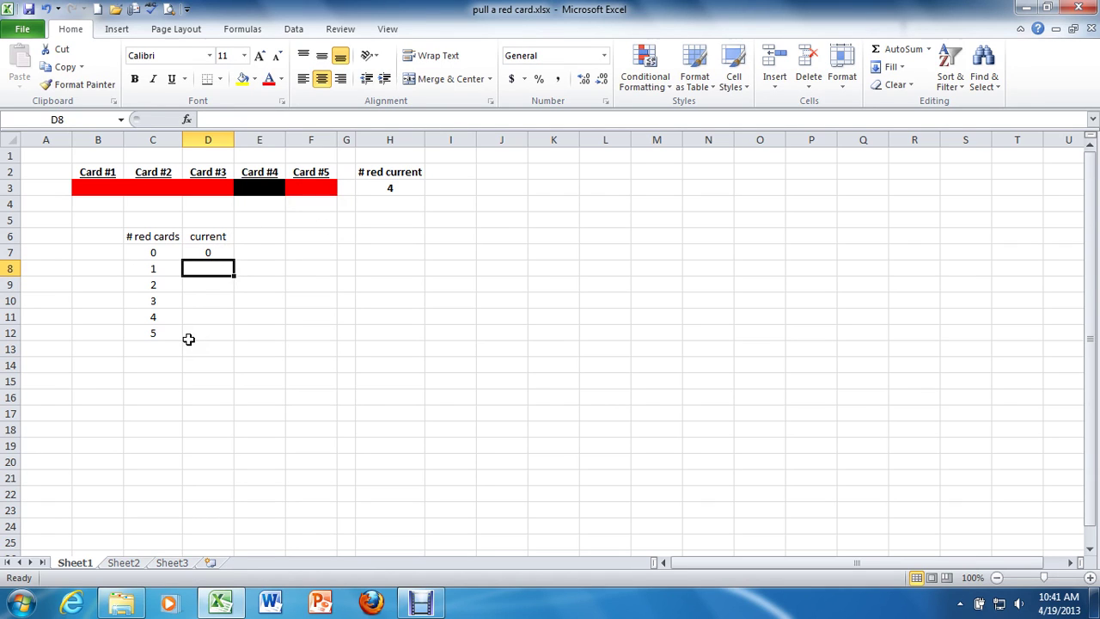
- Recalculate with F9 three times until the draw shows three red cards
{"action": "key", "text": "F9"}
{"action": "key", "text": "F9"}
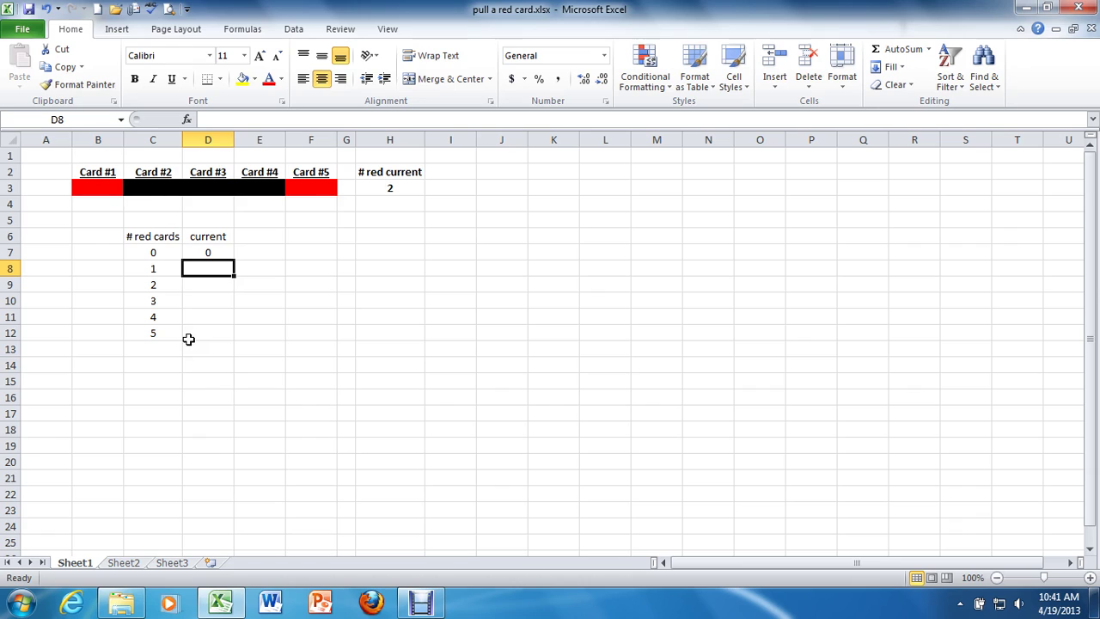
{"action": "key", "text": "F9"}
{"action": "key", "text": "F9"}
{"action": "key", "text": "F9"}
{"action": "key", "text": "F9"}
{"action": "key", "text": "F9"}
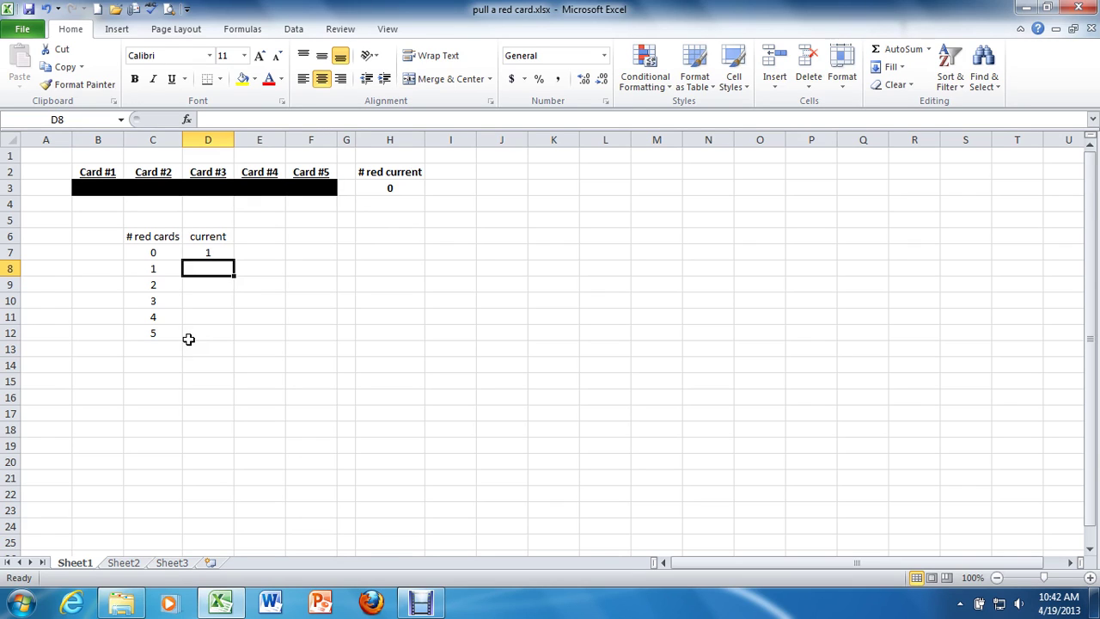
{"action": "key", "text": "F9"}
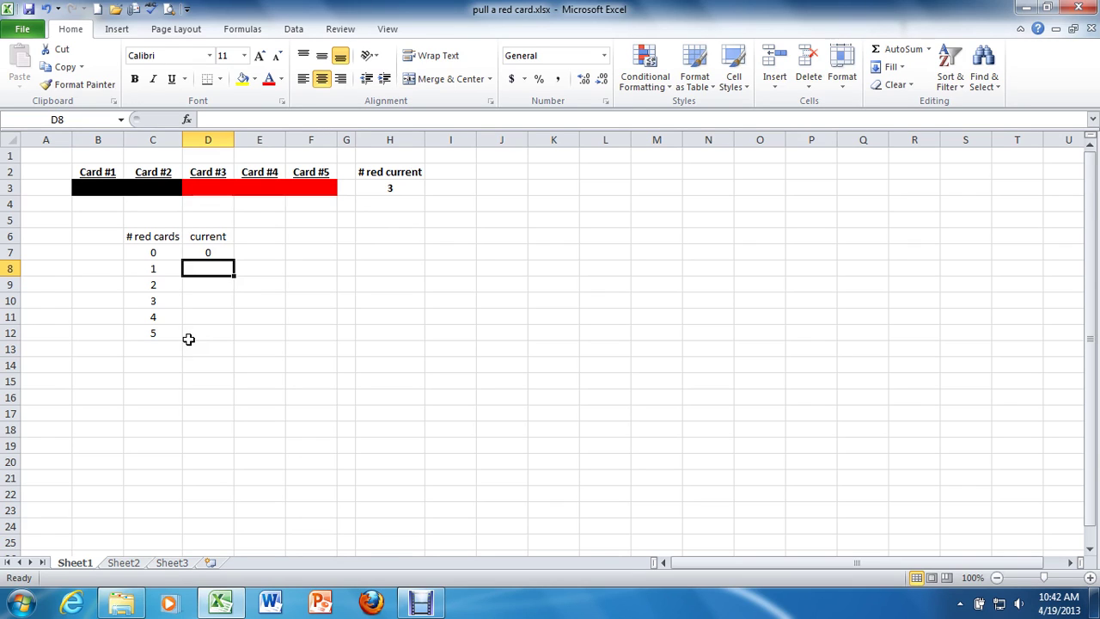
- Lock the range in D7's formula so it reads =COUNTIF($H$3,C7)
{"action": "left_click", "coordinate": [213, 251]}
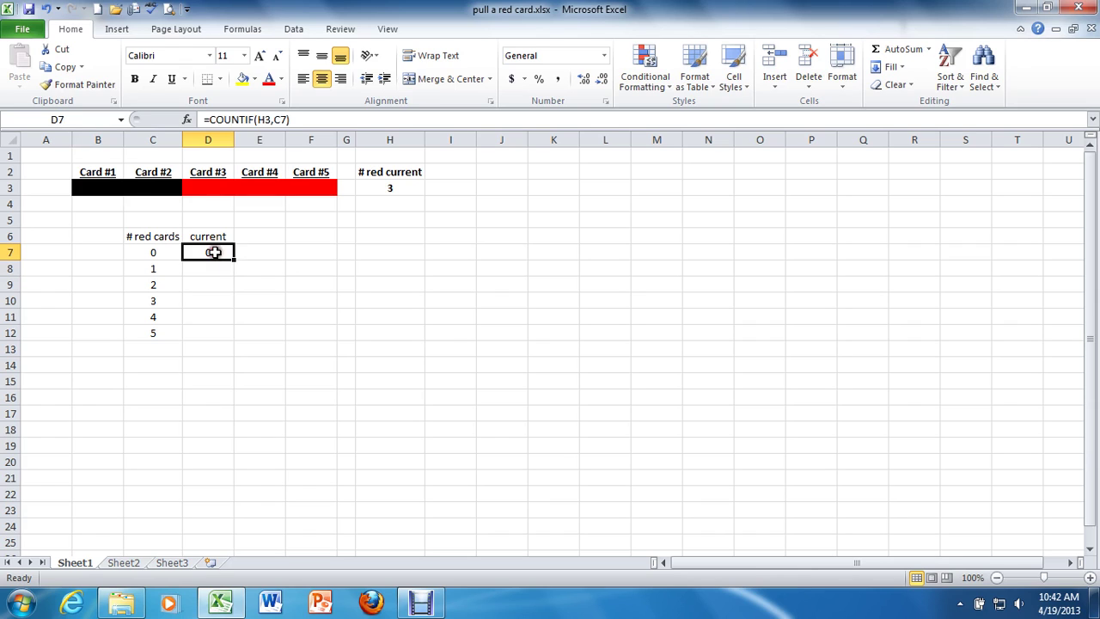
{"action": "left_click", "coordinate": [268, 120]}
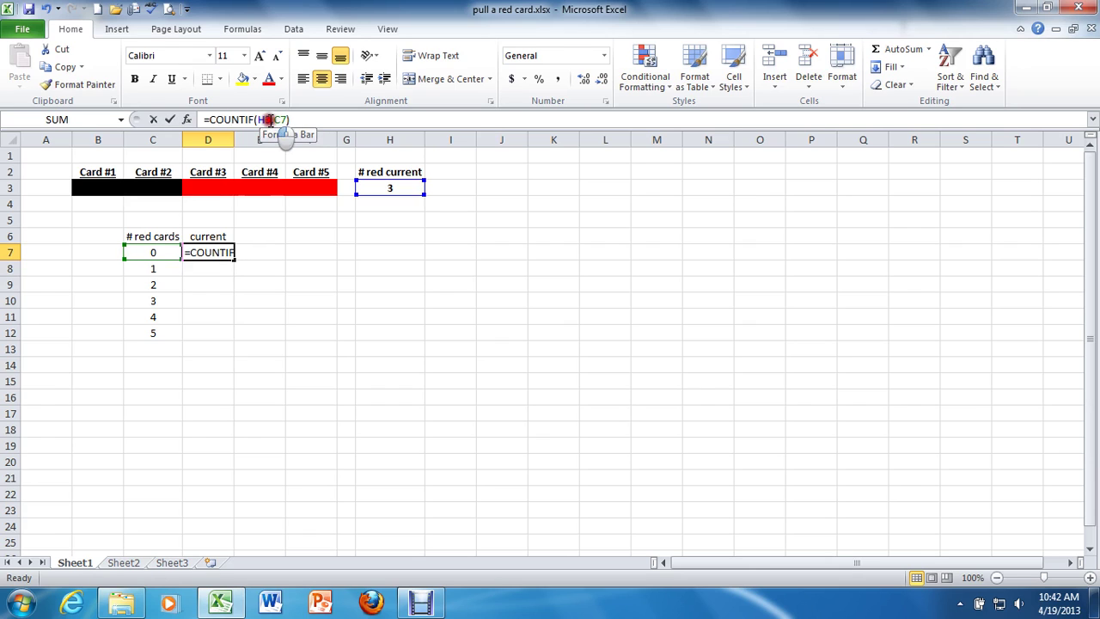
{"action": "double_click", "coordinate": [267, 119]}
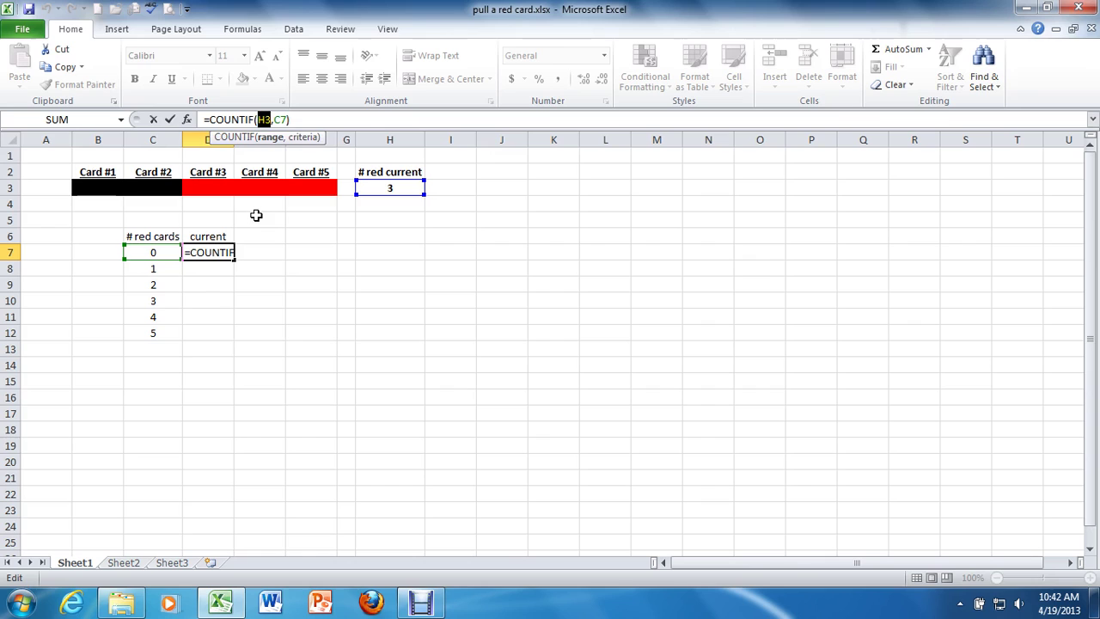
{"action": "key", "text": "F4"}
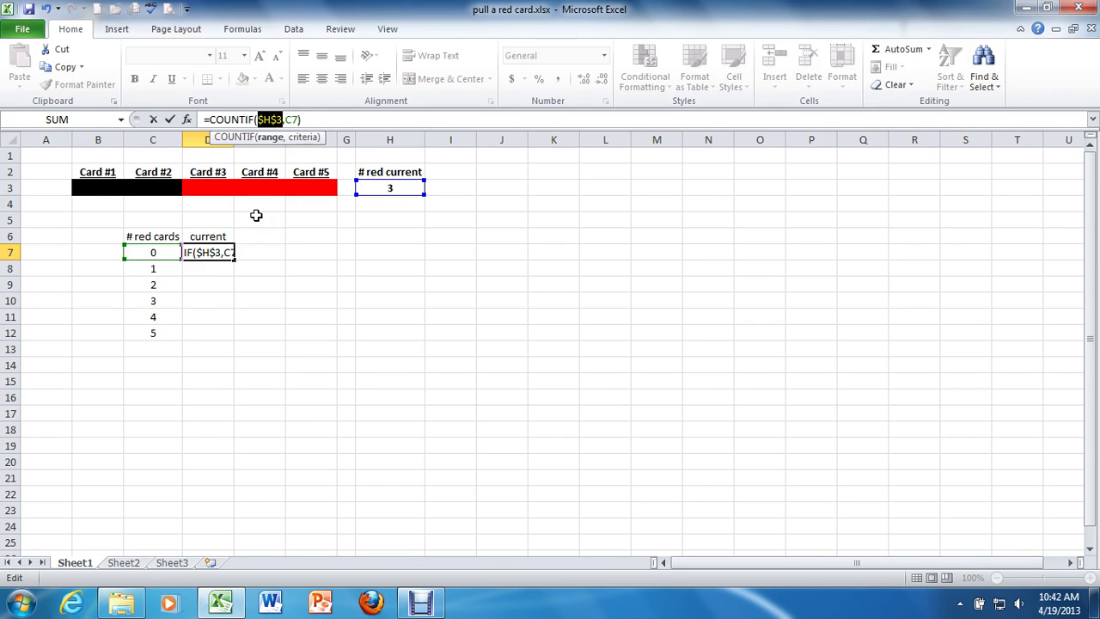
{"action": "key", "text": "Return"}
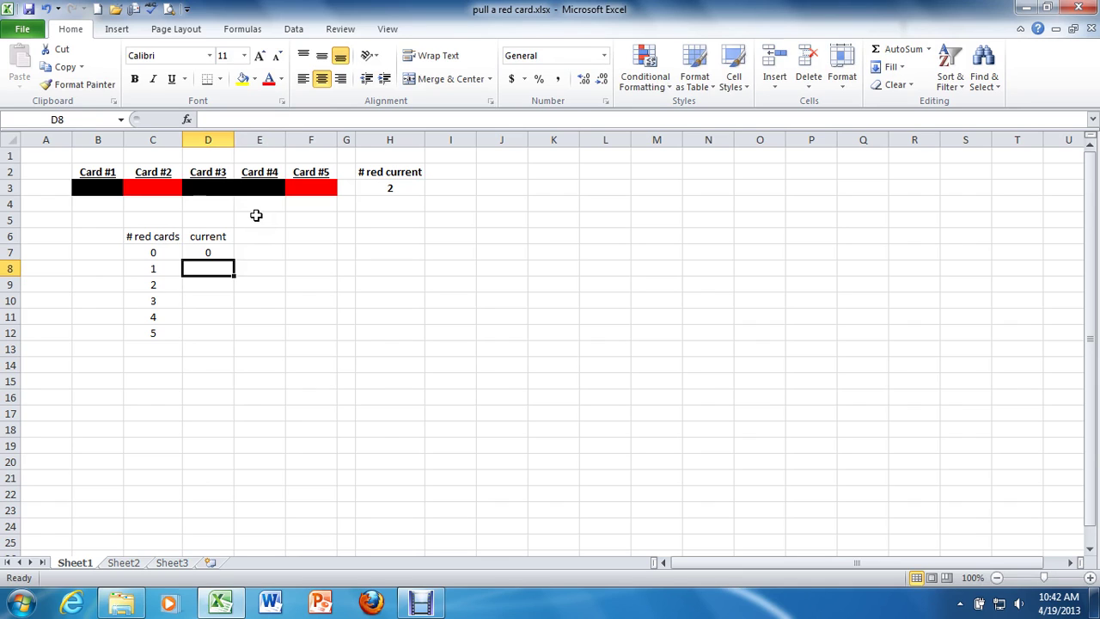
- Reshuffle the cards four times with F9 to test the count
{"action": "key", "text": "F9"}
{"action": "key", "text": "F9"}
{"action": "key", "text": "F9"}
{"action": "key", "text": "F9"}
{"action": "key", "text": "F9"}
{"action": "key", "text": "F9"}
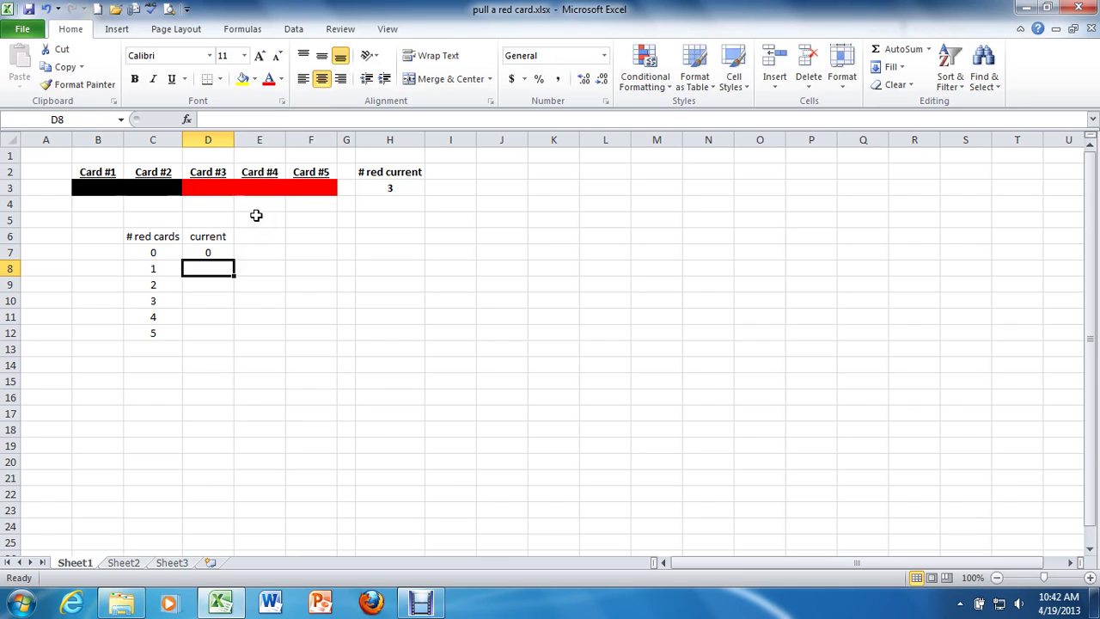
{"action": "key", "text": "F9"}
{"action": "key", "text": "F9"}
{"action": "key", "text": "F9"}
{"action": "key", "text": "F9"}
{"action": "key", "text": "F9"}
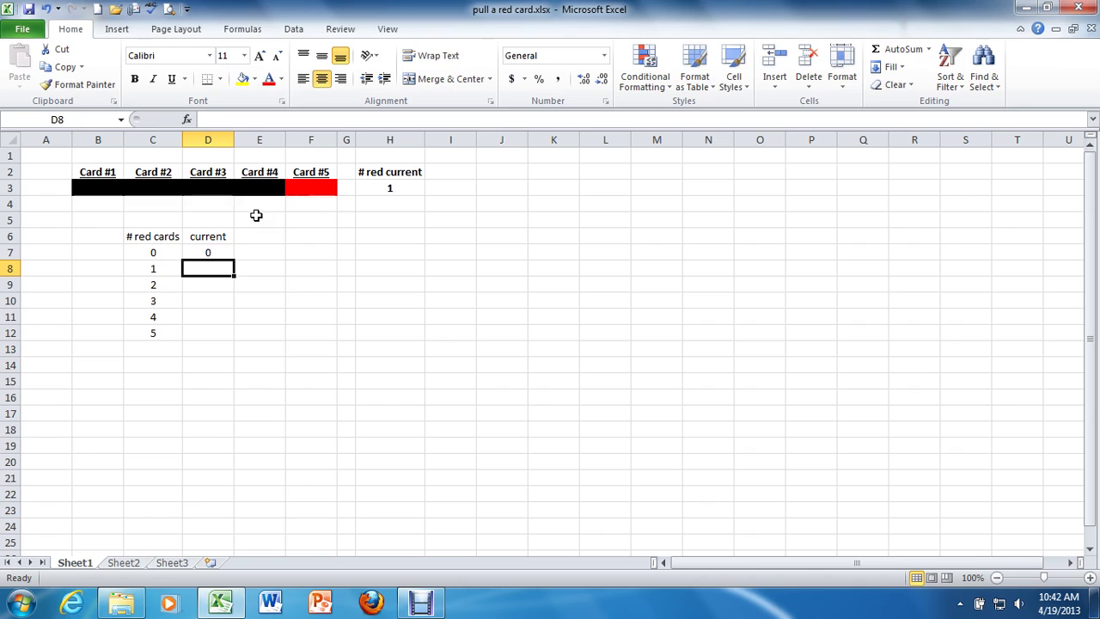
{"action": "key", "text": "F9"}
{"action": "key", "text": "F9"}
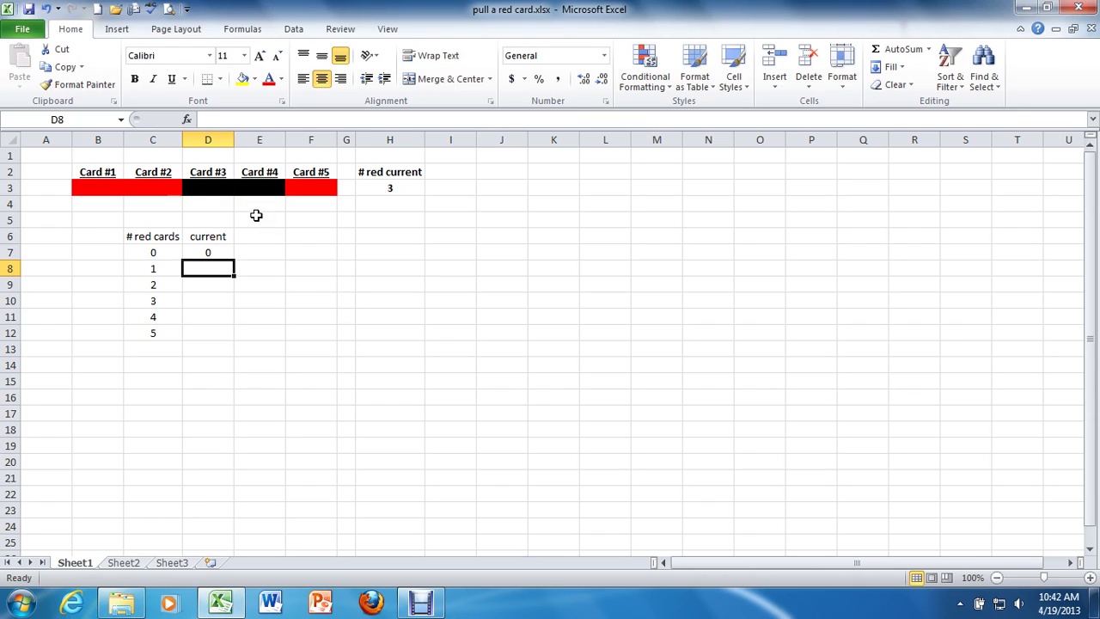
{"action": "key", "text": "F9"}
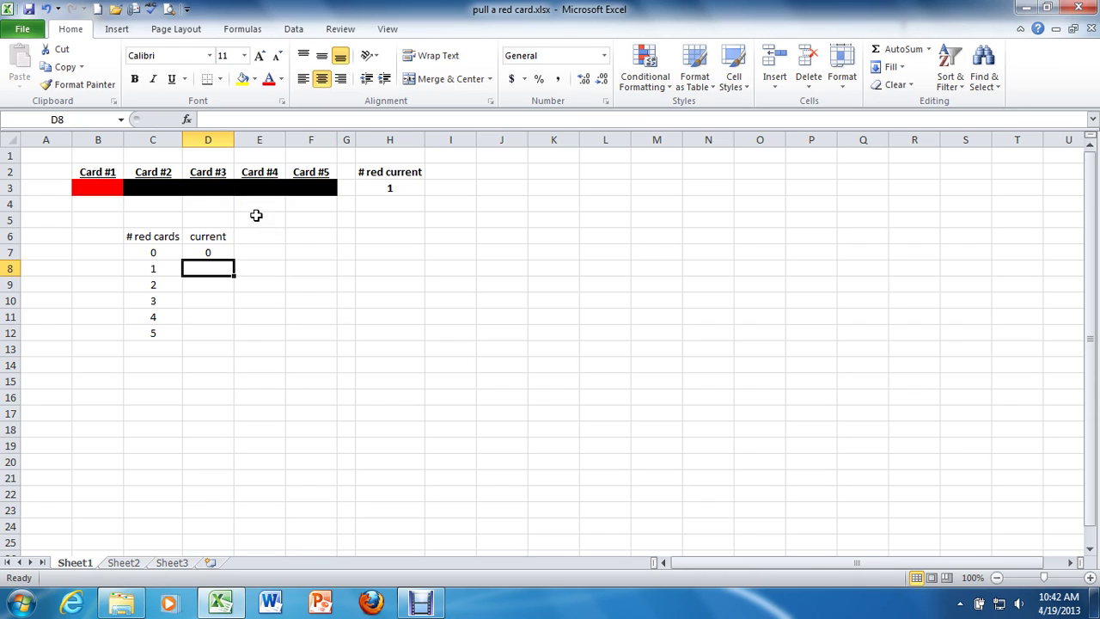
- Copy D7's COUNTIF formula down through D12 for the 0–5 red-card rows
{"action": "left_click", "coordinate": [213, 250]}
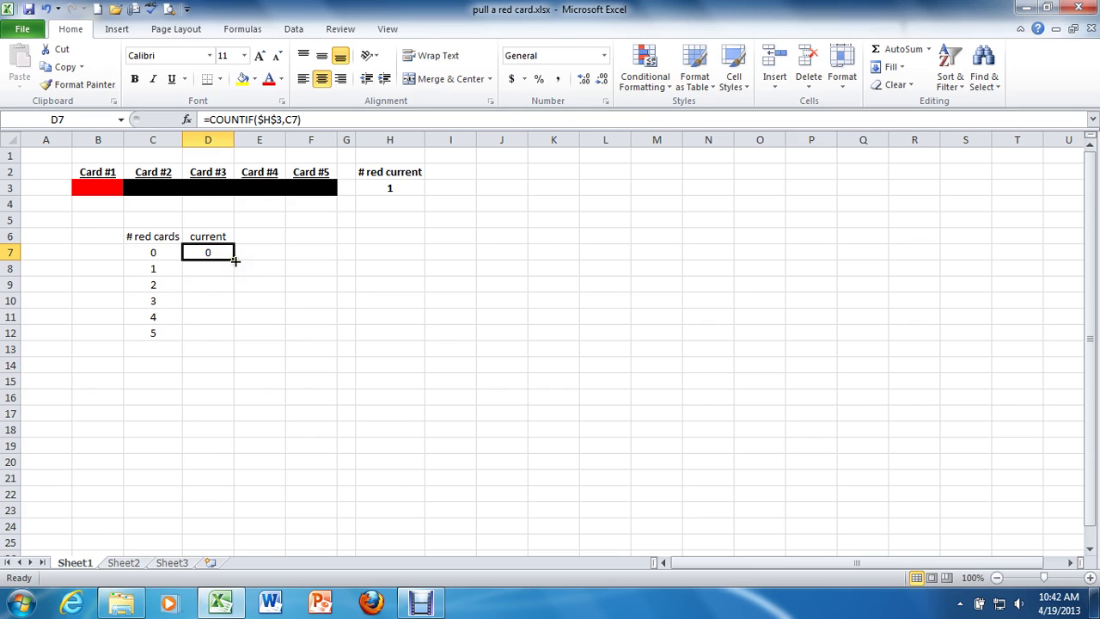
{"action": "left_click_drag", "start_coordinate": [234, 261], "coordinate": [225, 338]}
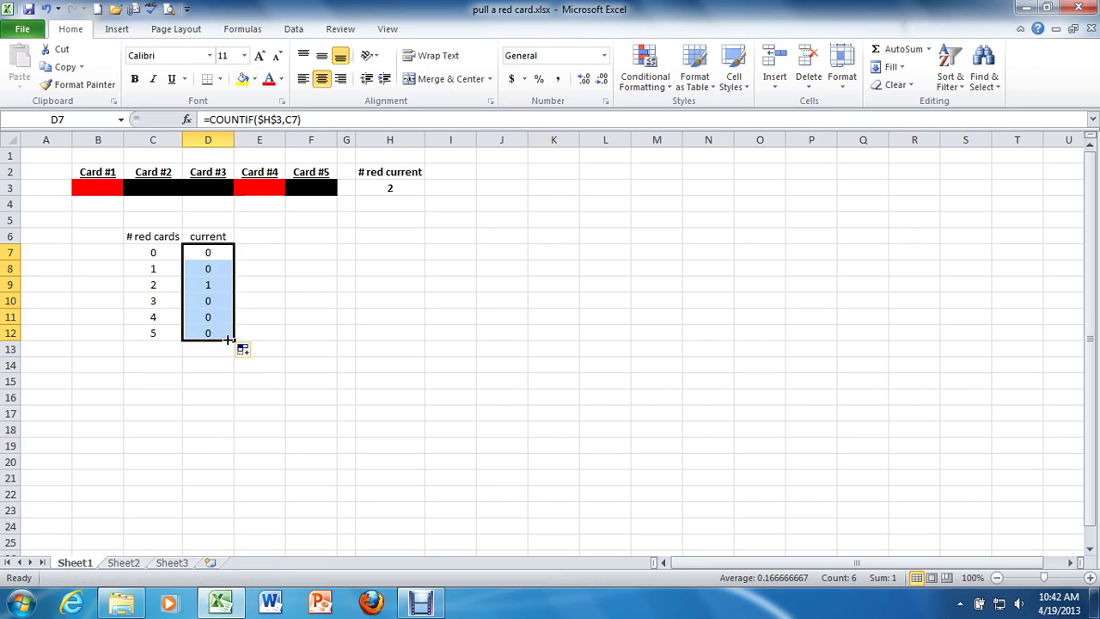
{"action": "left_click", "coordinate": [212, 350]}
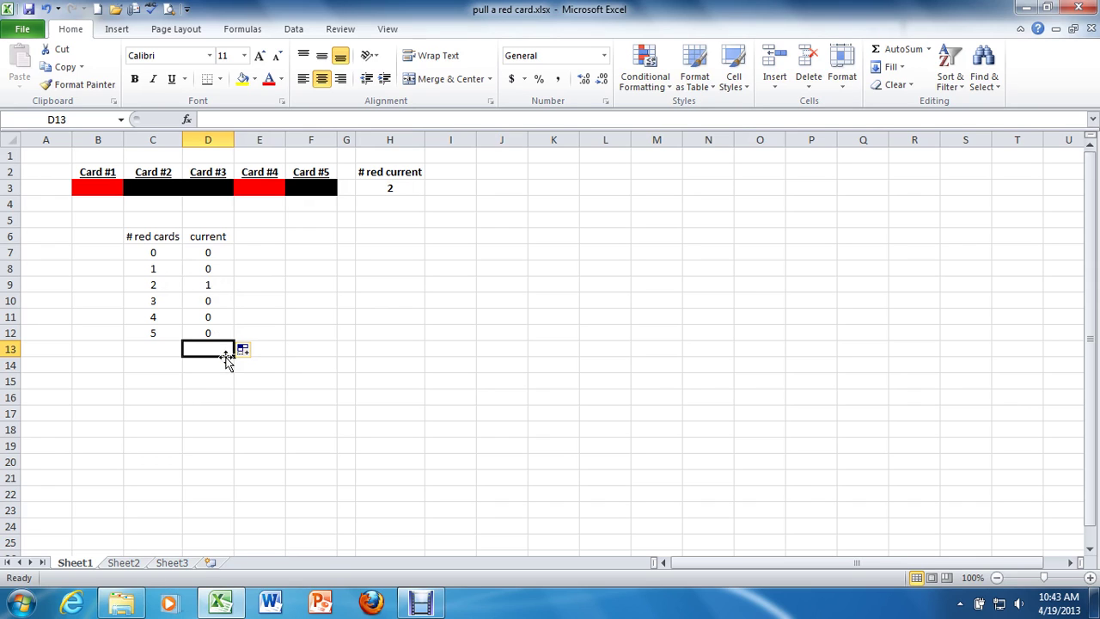
- Reshuffle six times with F9, ending on a 3-red draw marked in the current column
{"action": "key", "text": "F9"}
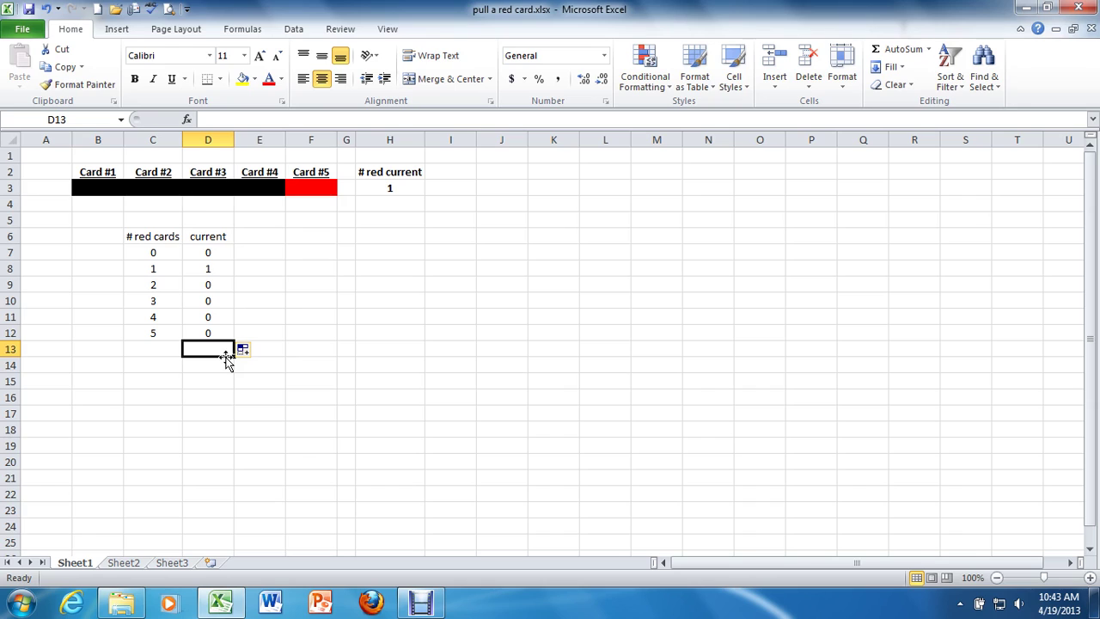
{"action": "key", "text": "F9"}
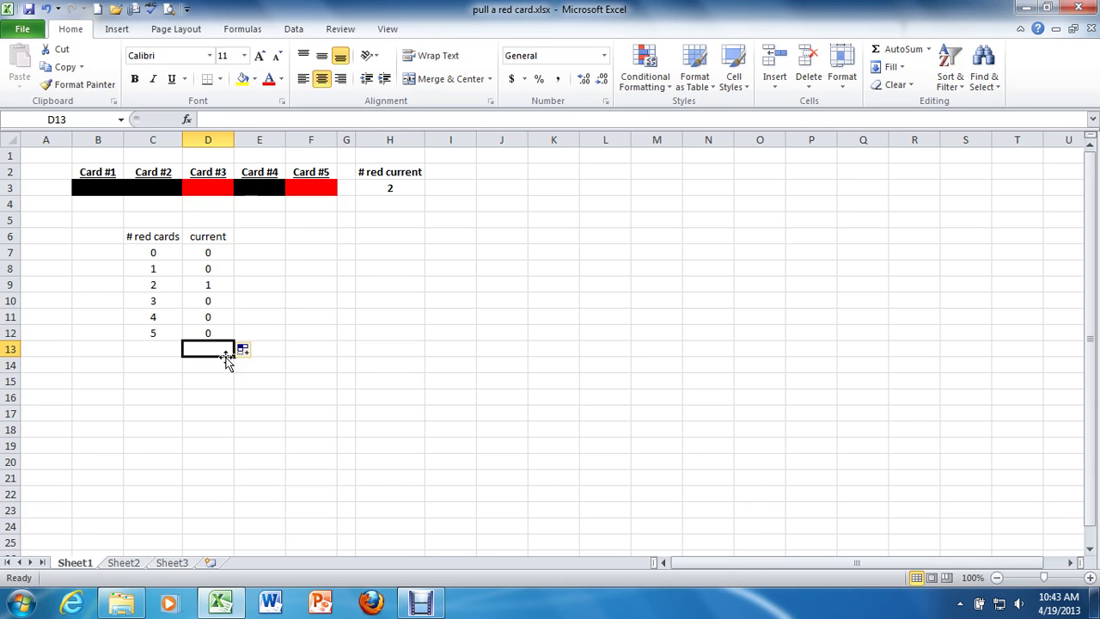
{"action": "key", "text": "F9"}
{"action": "key", "text": "F9"}
{"action": "key", "text": "F9"}
{"action": "key", "text": "F9"}
{"action": "key", "text": "F9"}
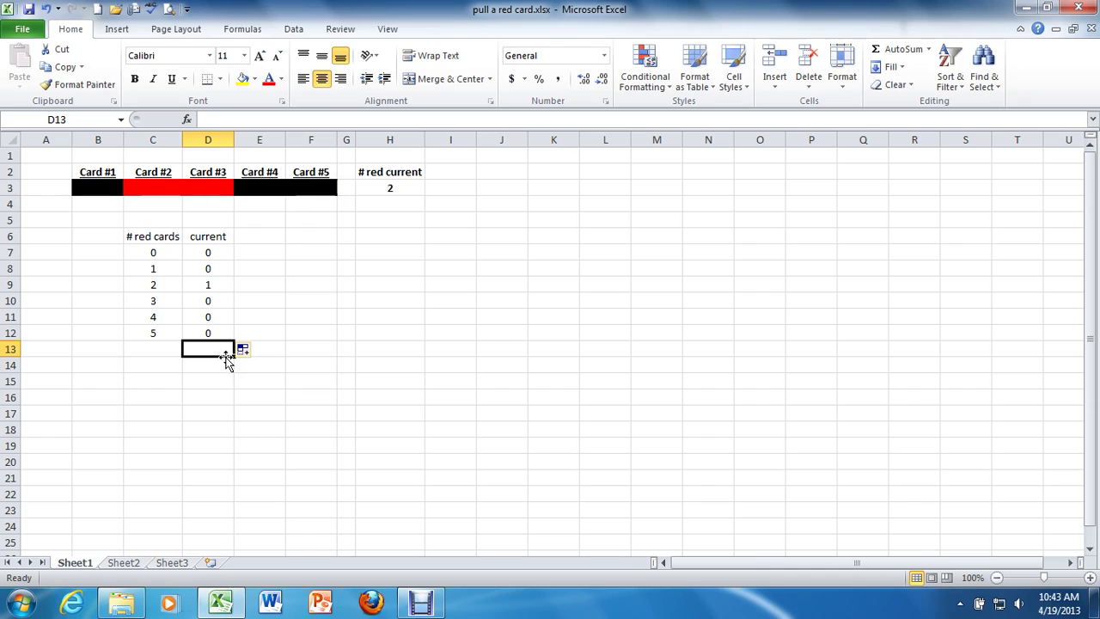
{"action": "key", "text": "F9"}
{"action": "key", "text": "F9"}
{"action": "key", "text": "F9"}
{"action": "key", "text": "F9"}
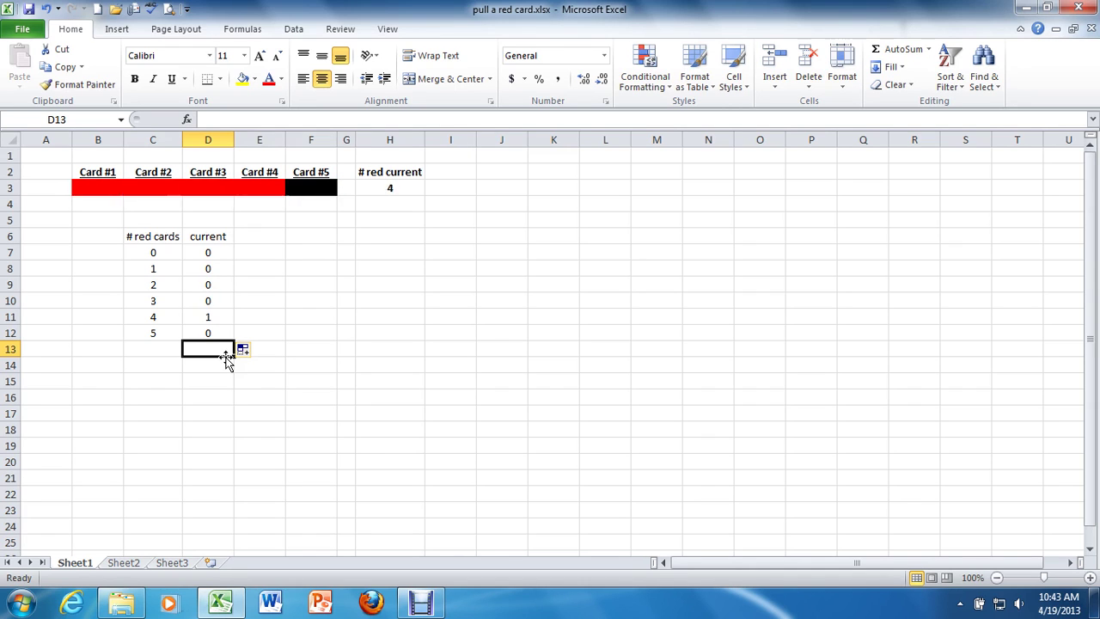
{"action": "key", "text": "F9"}
{"action": "key", "text": "F9"}
{"action": "key", "text": "F9"}
{"action": "key", "text": "F9"}
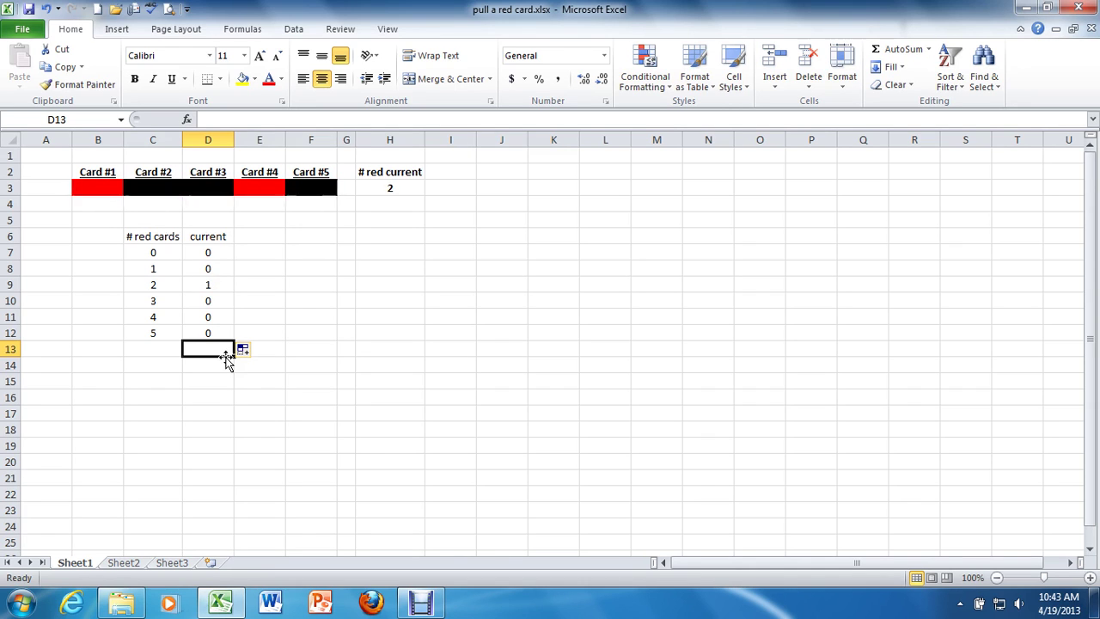
{"action": "key", "text": "F9"}
{"action": "key", "text": "F9"}
{"action": "key", "text": "F9"}
{"action": "key", "text": "F9"}
{"action": "key", "text": "F9"}
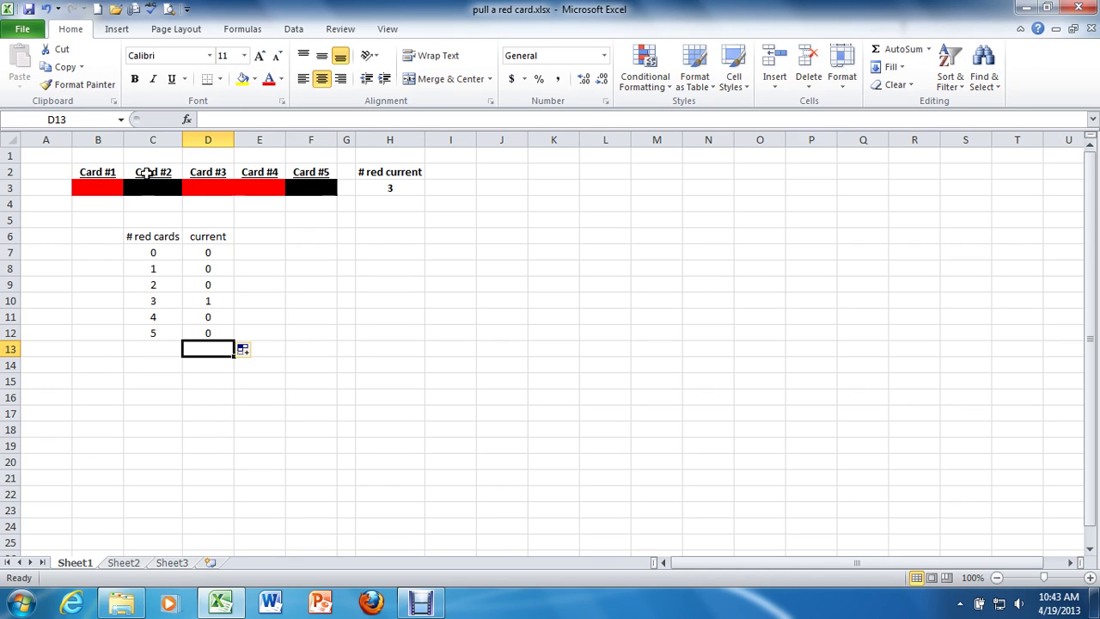
- Save the workbook 'pull a red card.xlsx'
{"action": "left_click", "coordinate": [29, 12]}
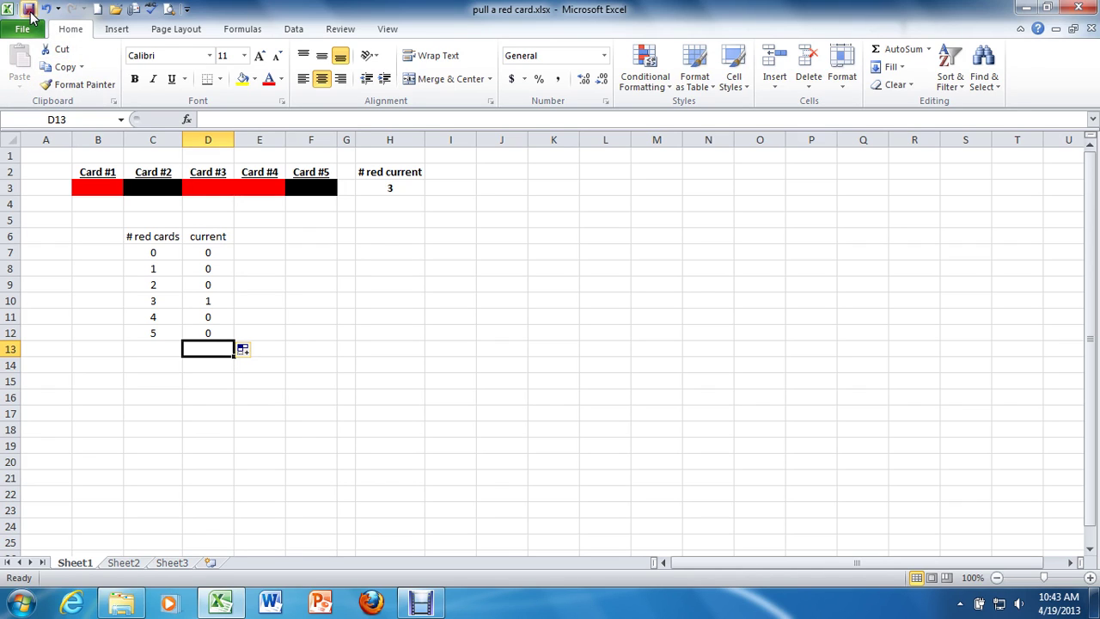